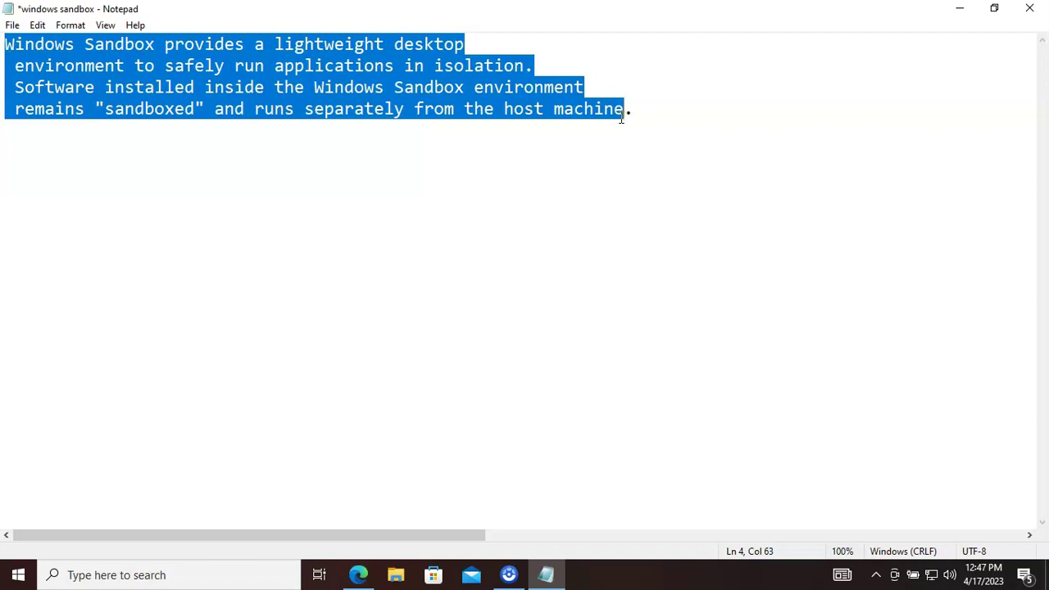
- Minimize the Notepad window and search Windows for "sand", closing the search results without opening anything
left_click(961, 11)
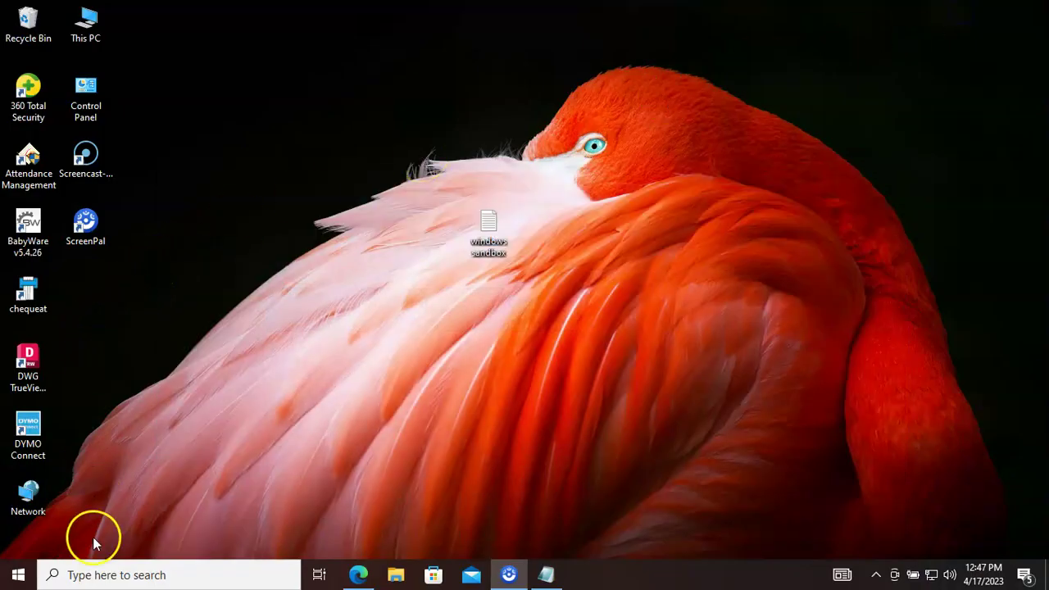
left_click(97, 577)
type("sand")
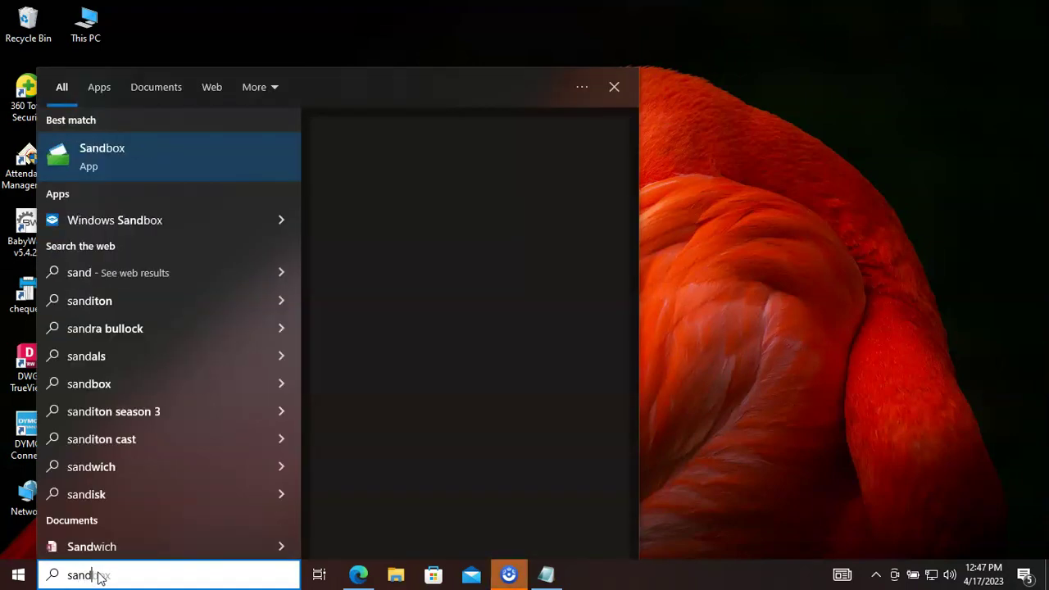
type("box")
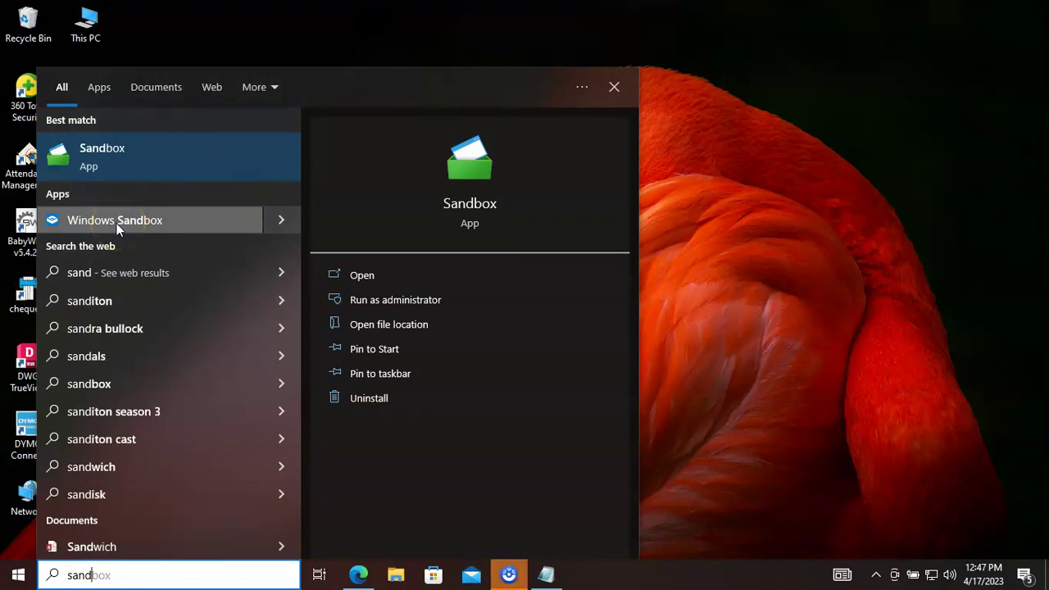
left_click(640, 218)
left_click(22, 178)
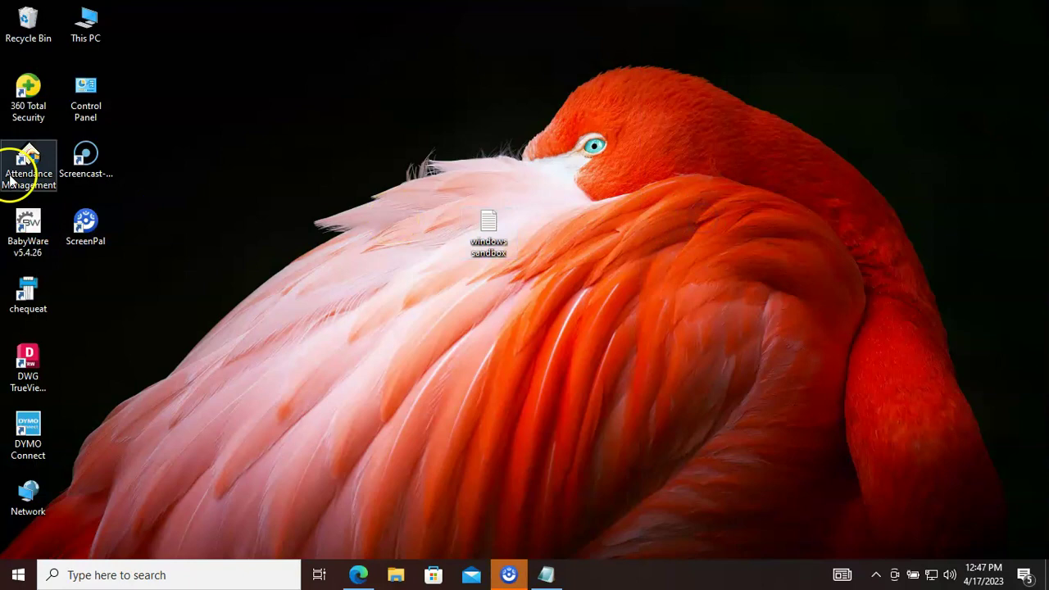
- Open the Windows features list from Programs and Features in Control Panel
left_click(88, 100)
double_click(88, 100)
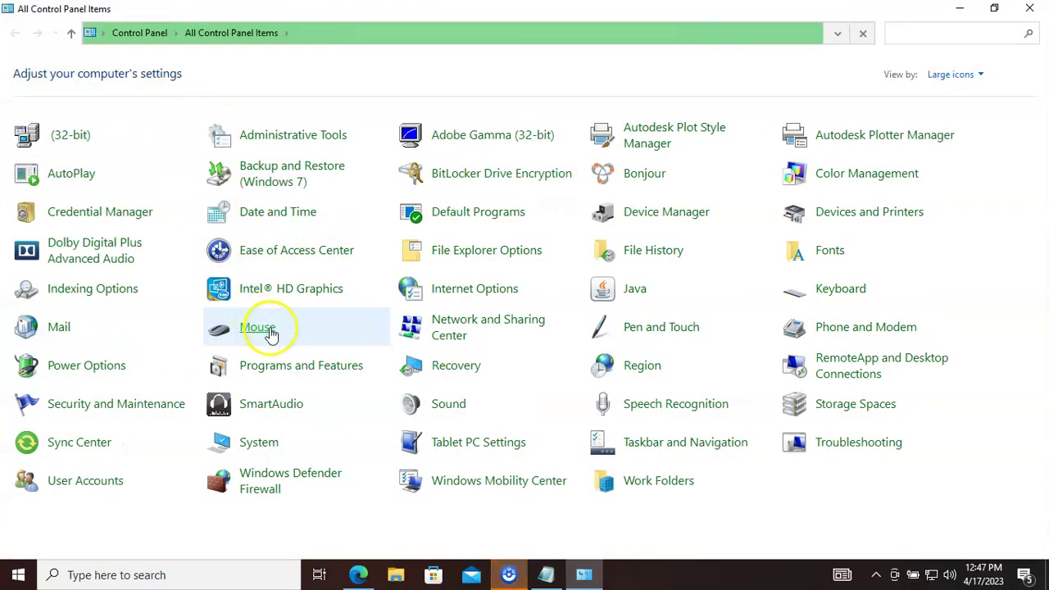
left_click(296, 369)
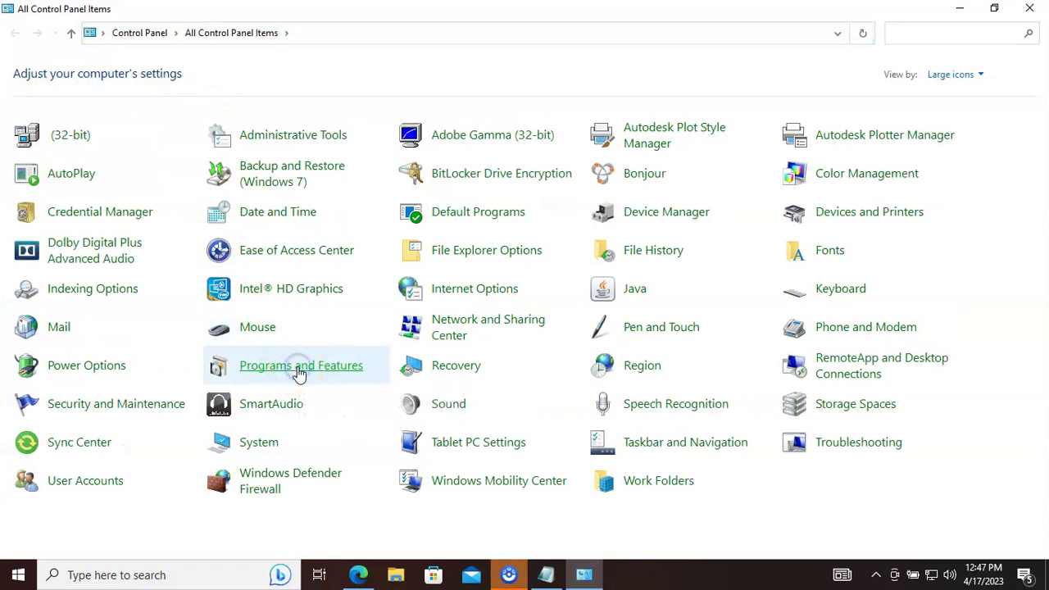
left_click(82, 119)
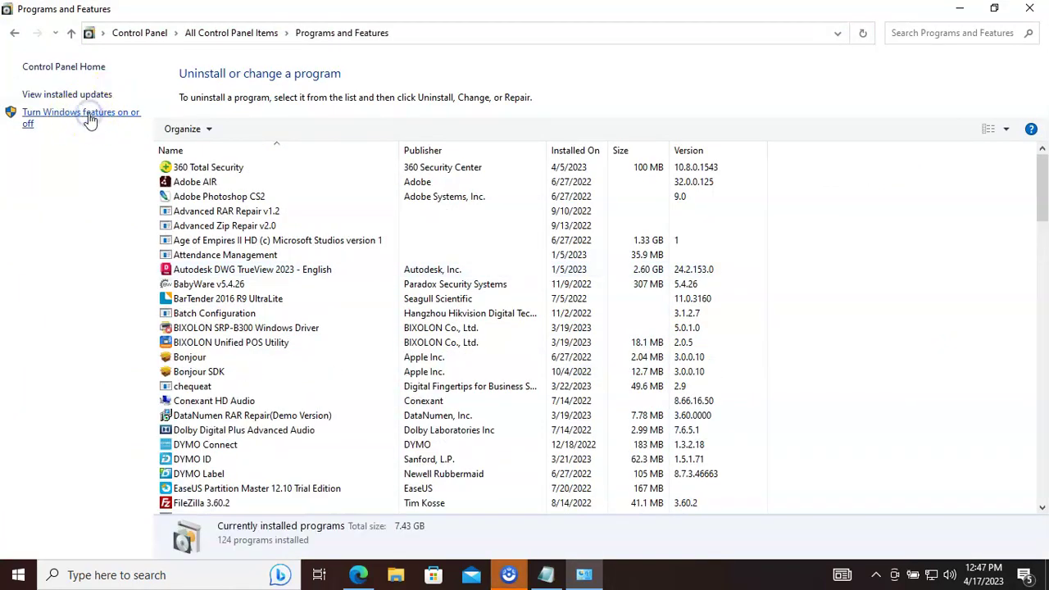
- Turn on the Windows Sandbox feature and apply the change
scroll(430, 274, "down", 5)
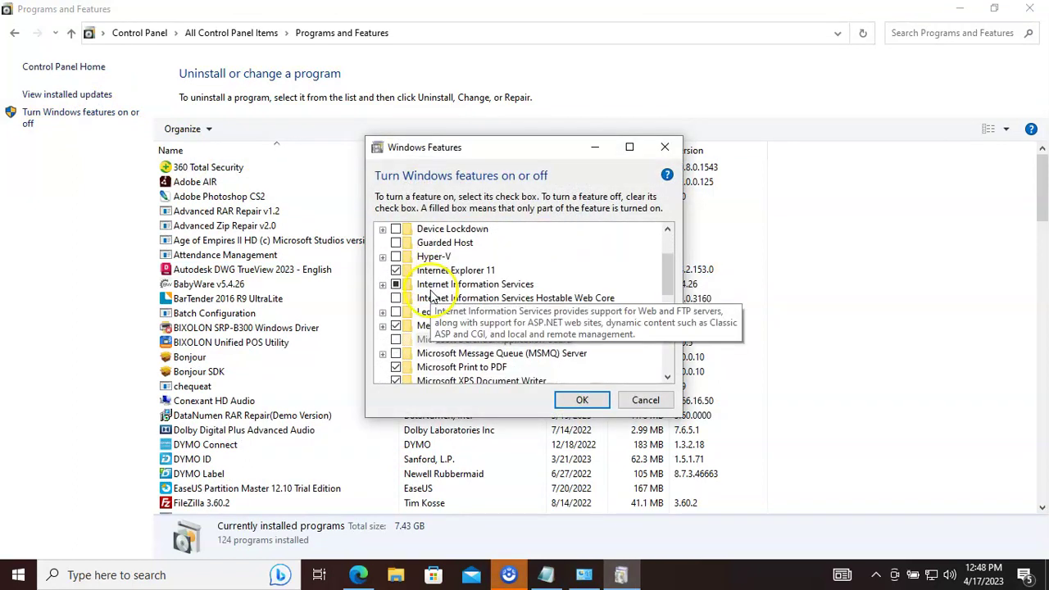
scroll(430, 295, "down", 7)
scroll(430, 308, "down", 9)
scroll(445, 340, "down", 3)
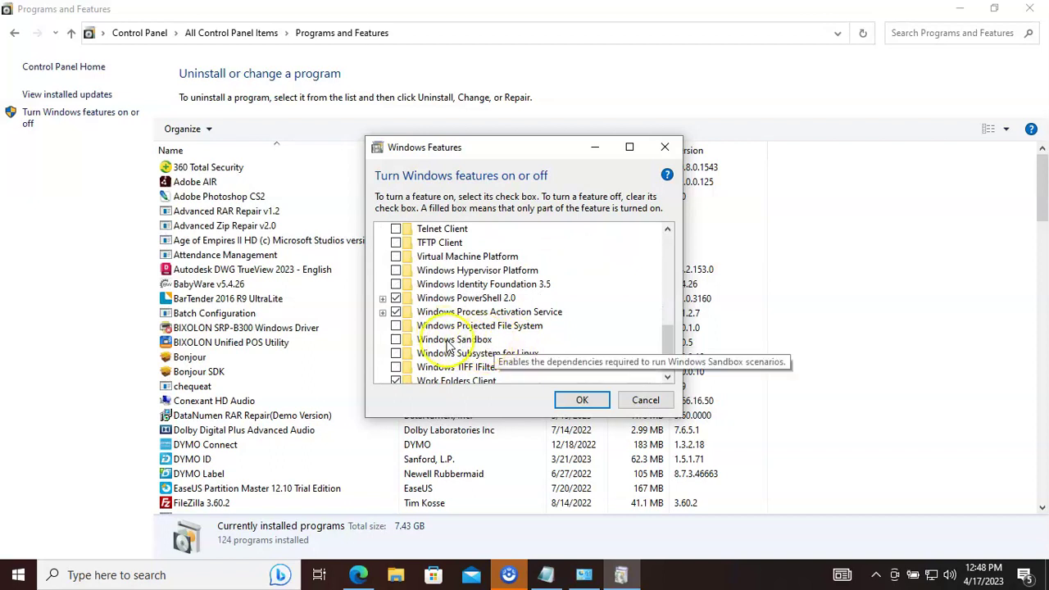
left_click(478, 344)
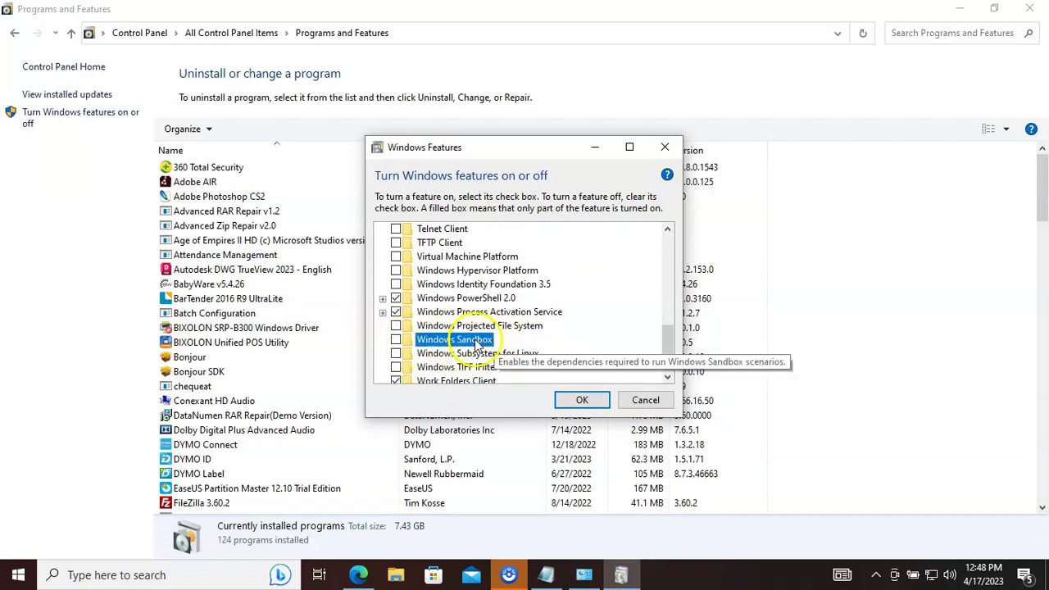
left_click(396, 339)
left_click(574, 407)
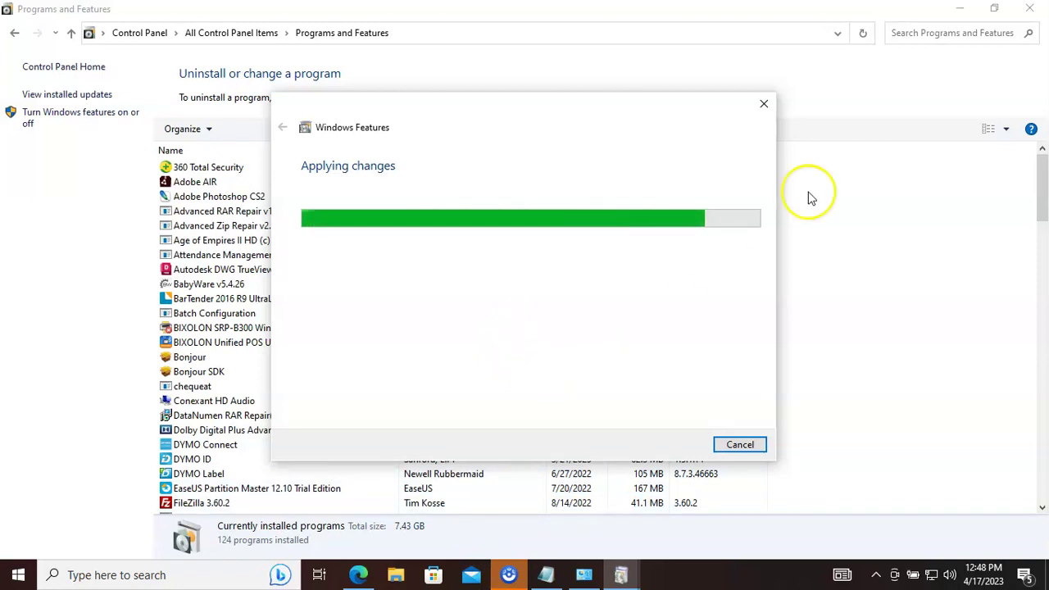
- Minimize the Programs and Features window and finish the feature installation without restarting the PC
left_click(965, 8)
left_click_drag(513, 117, 505, 173)
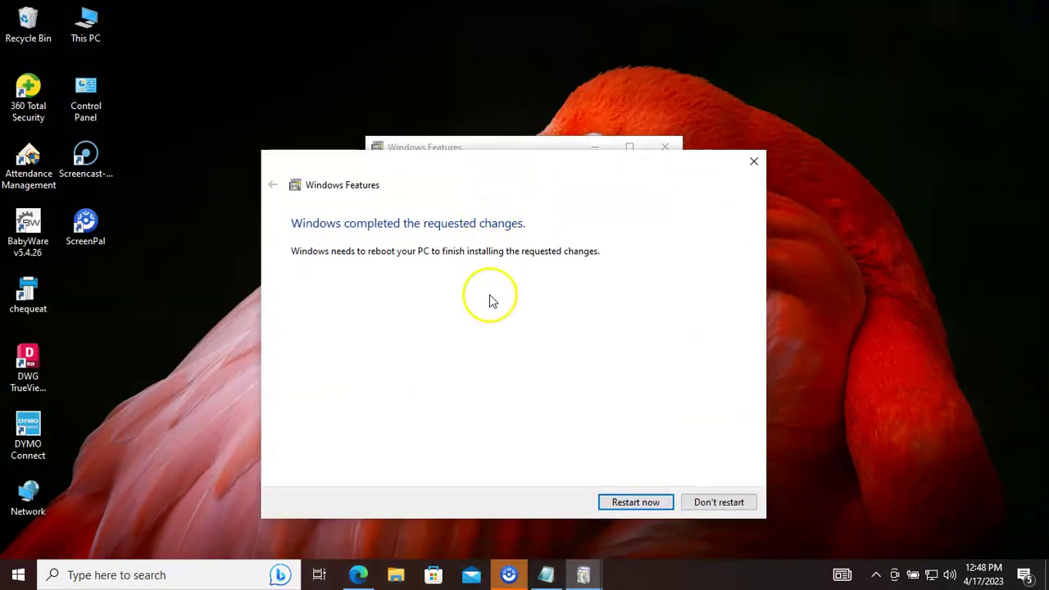
left_click(493, 145)
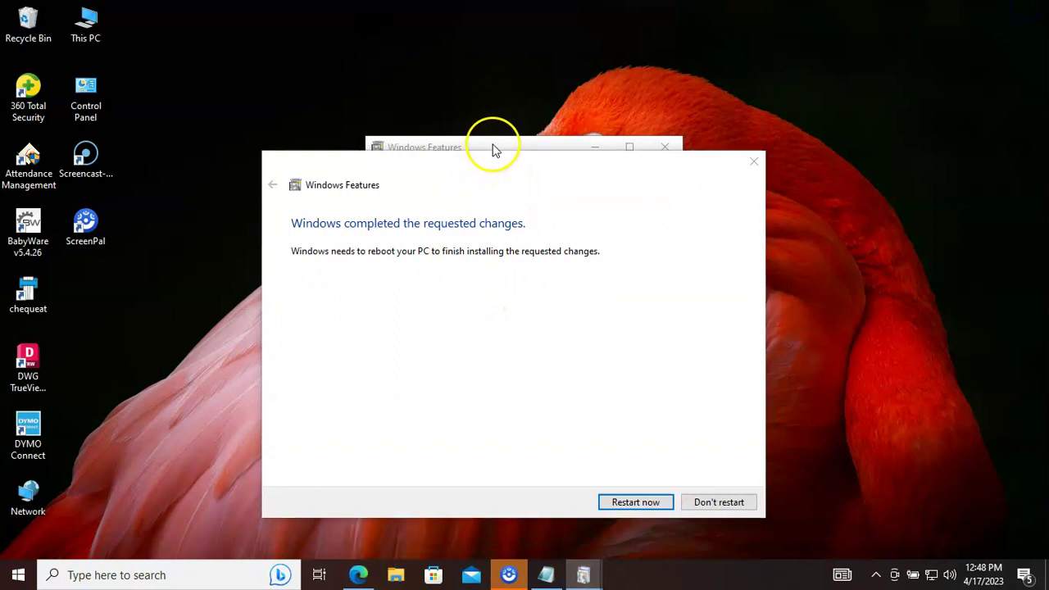
left_click(707, 505)
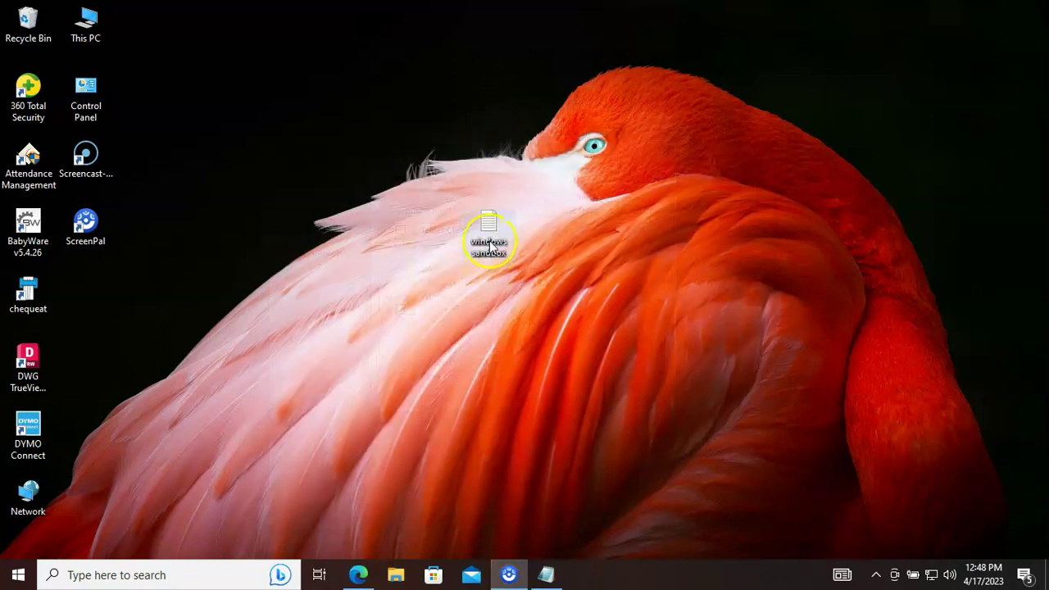
- Search Windows for "san", launch Windows Sandbox and expand it to full screen
left_click(91, 575)
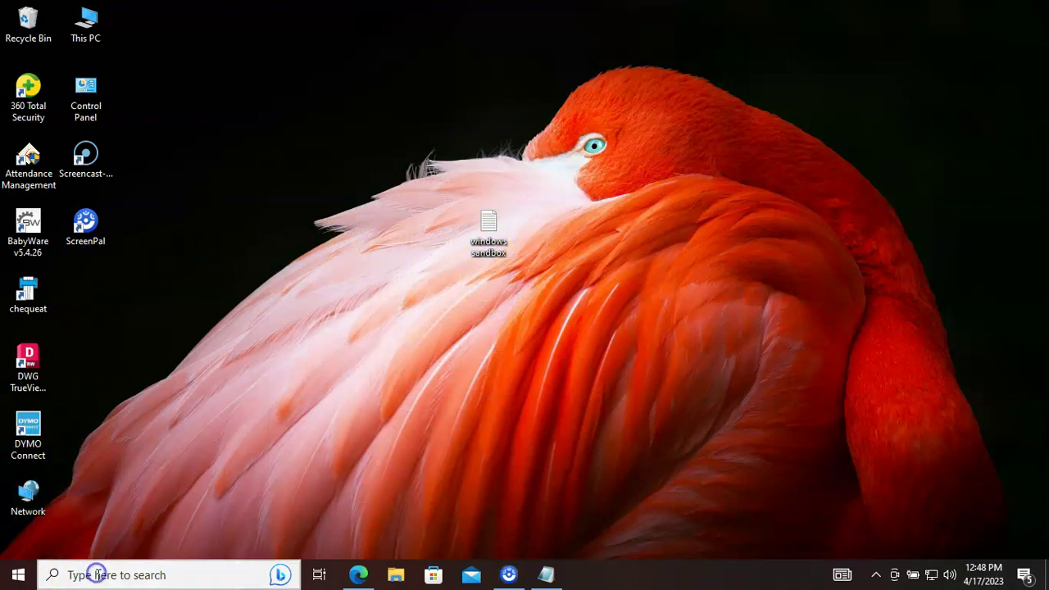
type("san")
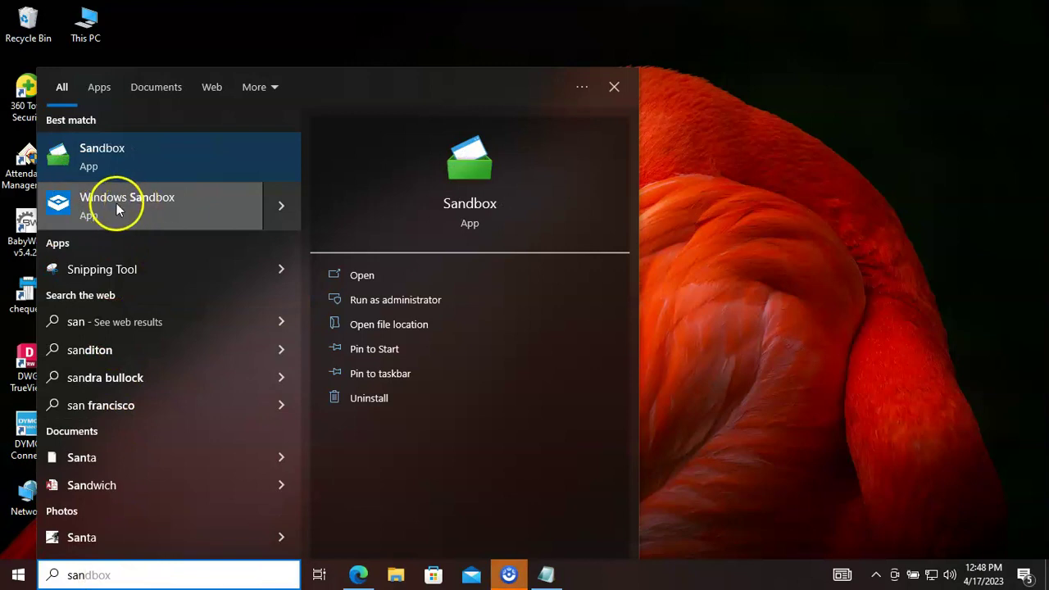
left_click(96, 201)
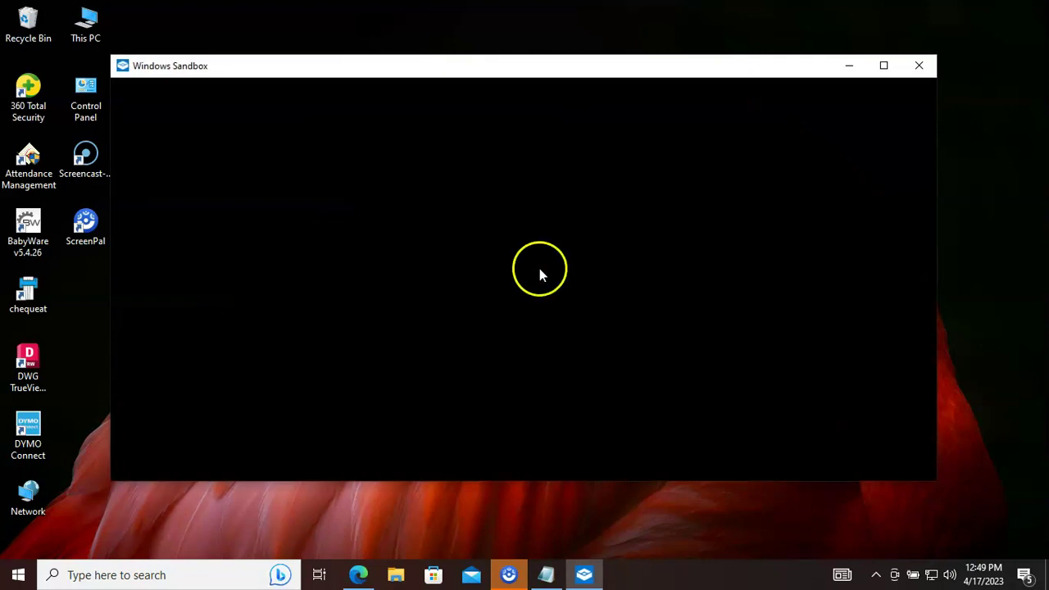
left_click(883, 64)
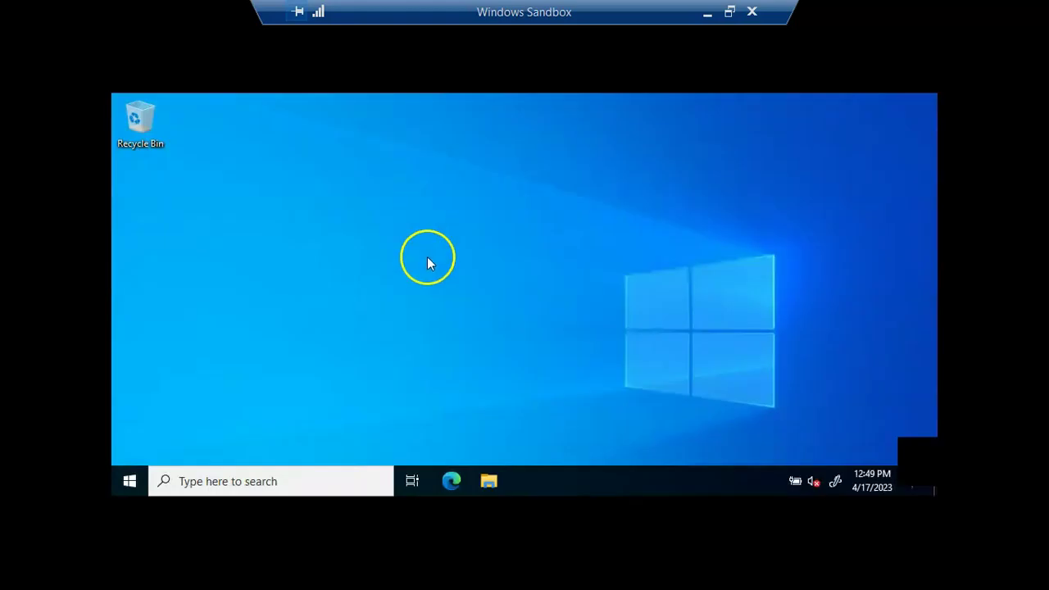
- Refresh the sandbox desktop, look through its display settings and close the Settings window
right_click(350, 263)
left_click(386, 304)
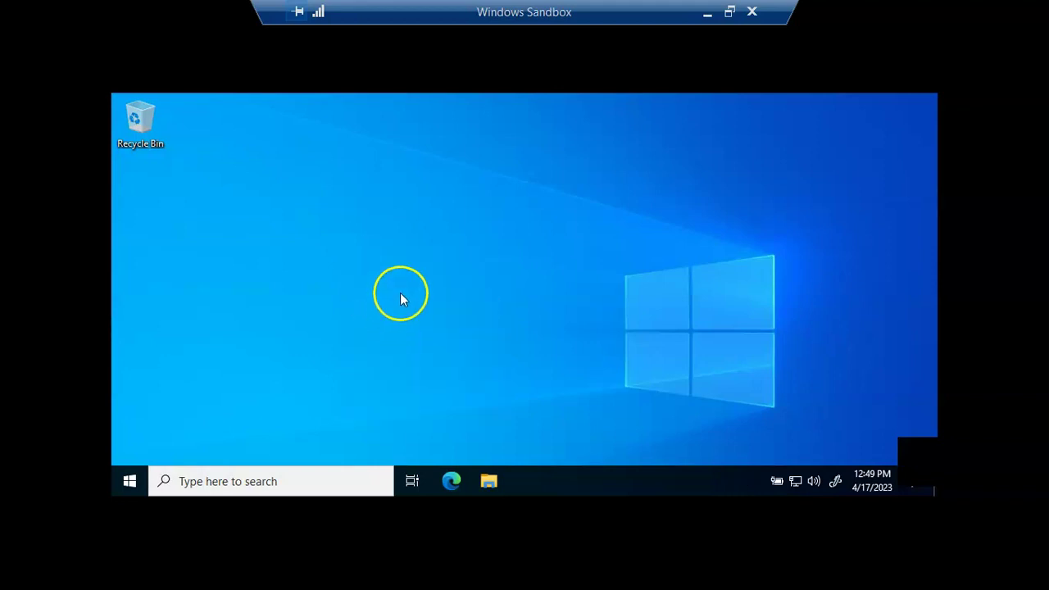
right_click(400, 300)
left_click(467, 421)
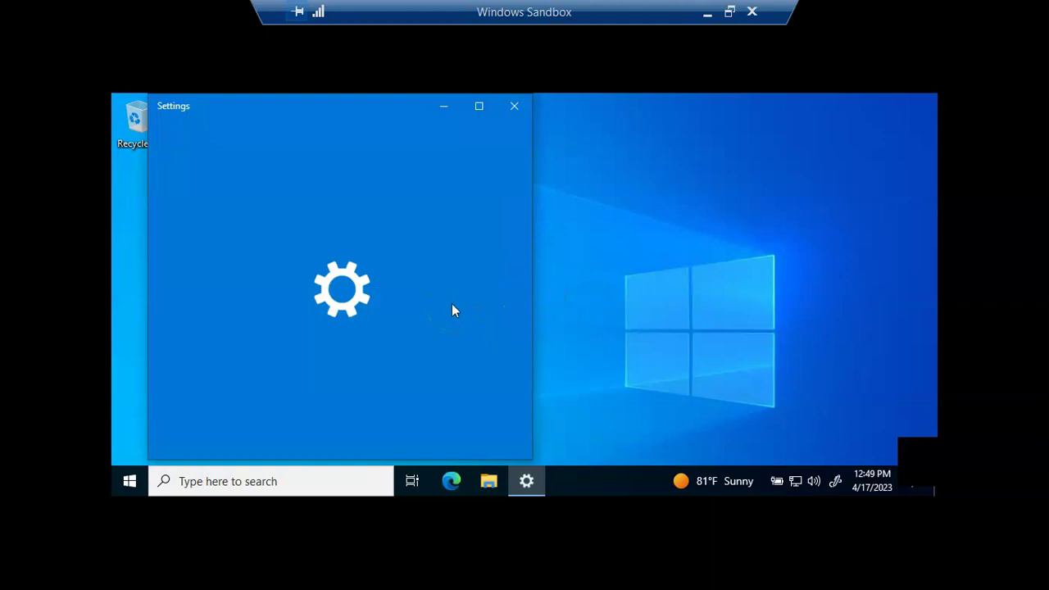
scroll(345, 330, "down", 3)
scroll(345, 334, "down", 5)
scroll(342, 337, "up", 3)
scroll(343, 338, "up", 3)
left_click(511, 108)
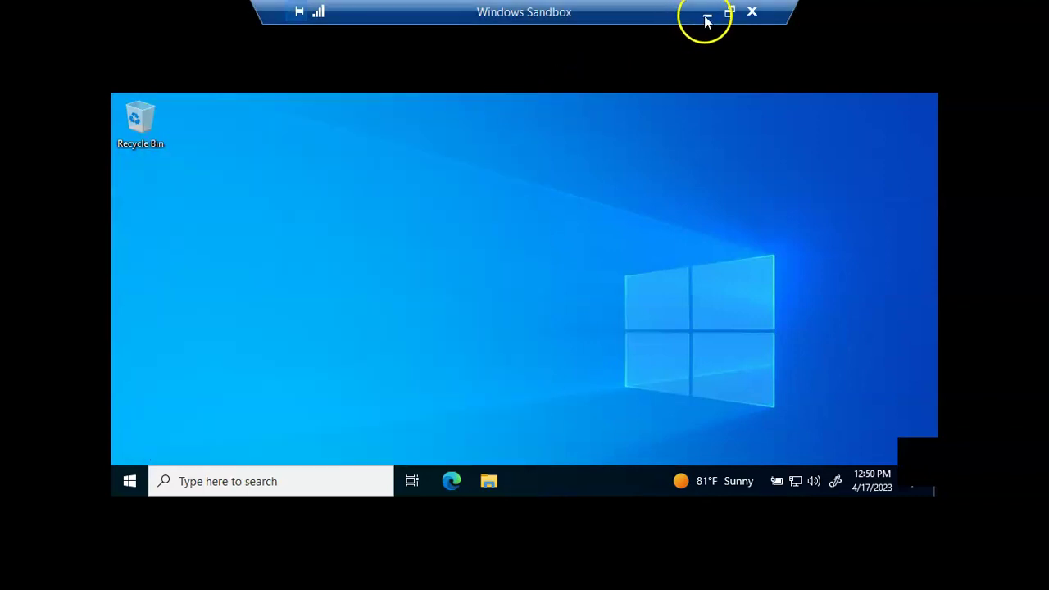
- Minimize and restore the sandbox window, and set its desktop icon view to Small icons
left_click(705, 19)
left_click(583, 571)
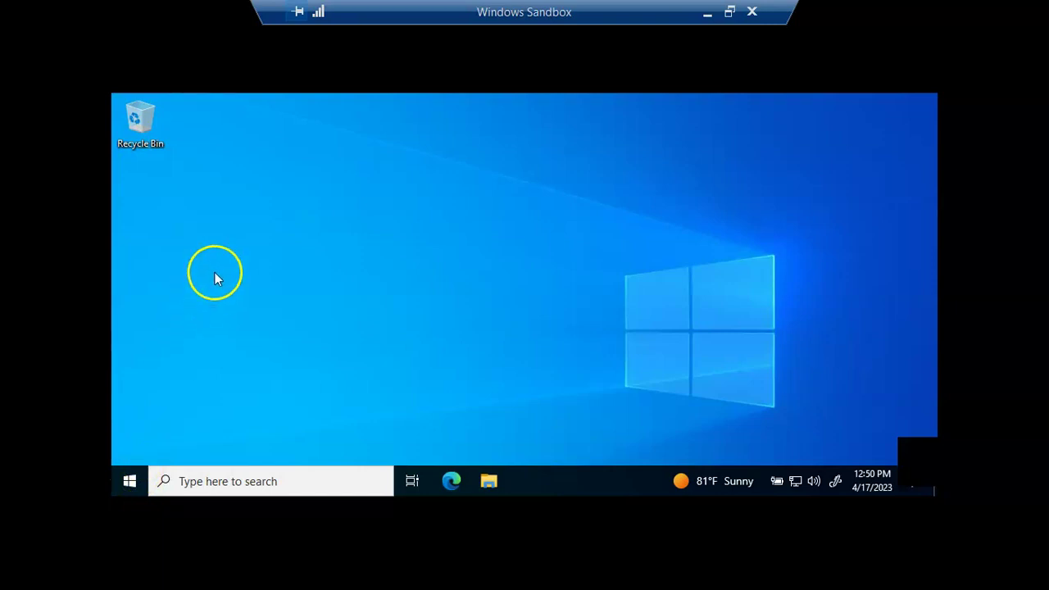
right_click(221, 245)
mouse_move(257, 253)
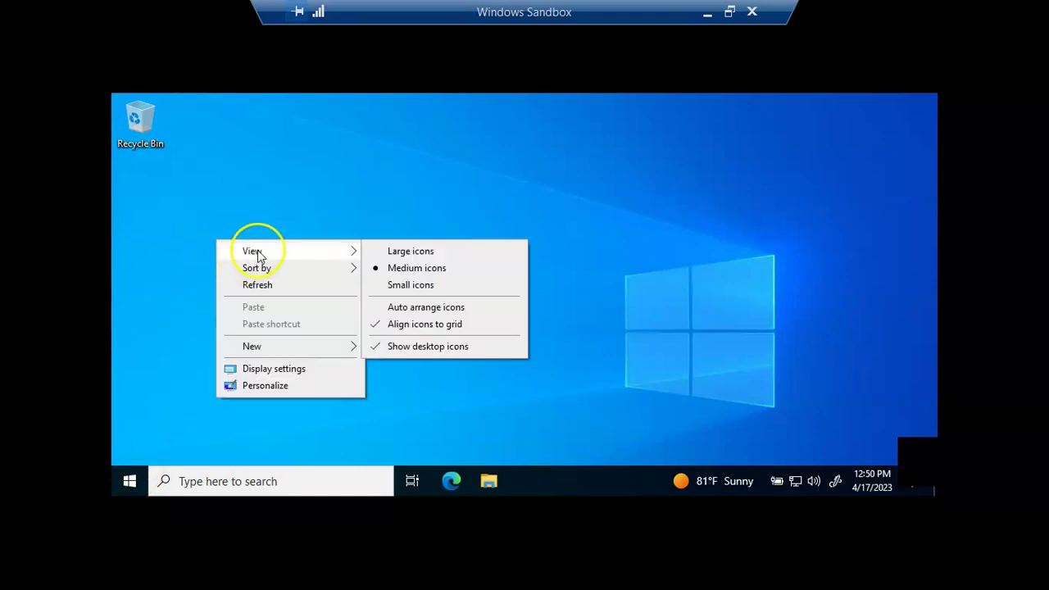
left_click(385, 284)
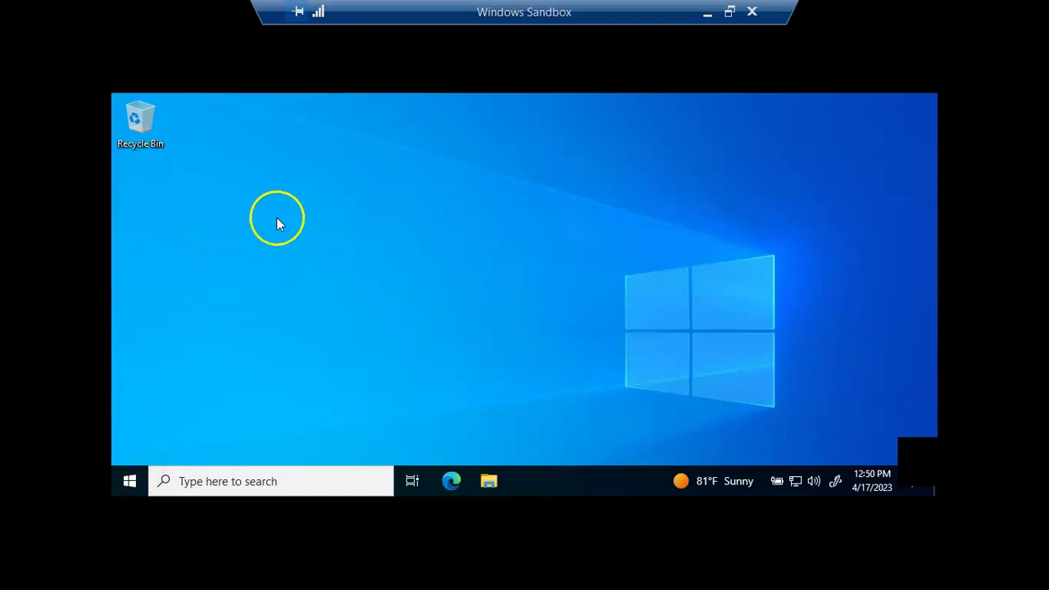
right_click(277, 223)
key("super")
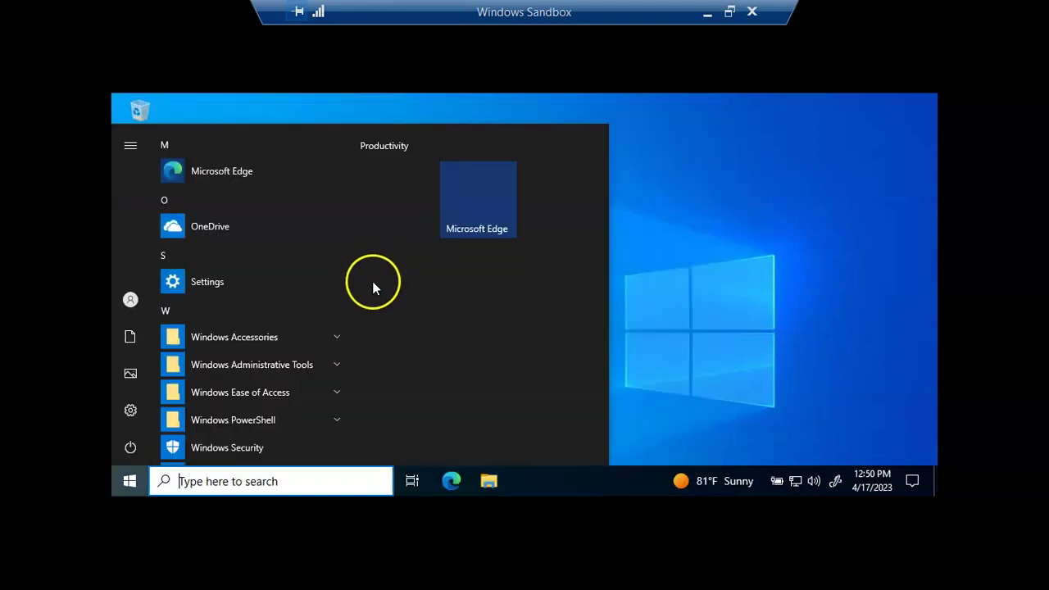
left_click(726, 207)
- Create a folder on the sandbox desktop, accepting the default name
right_click(279, 287)
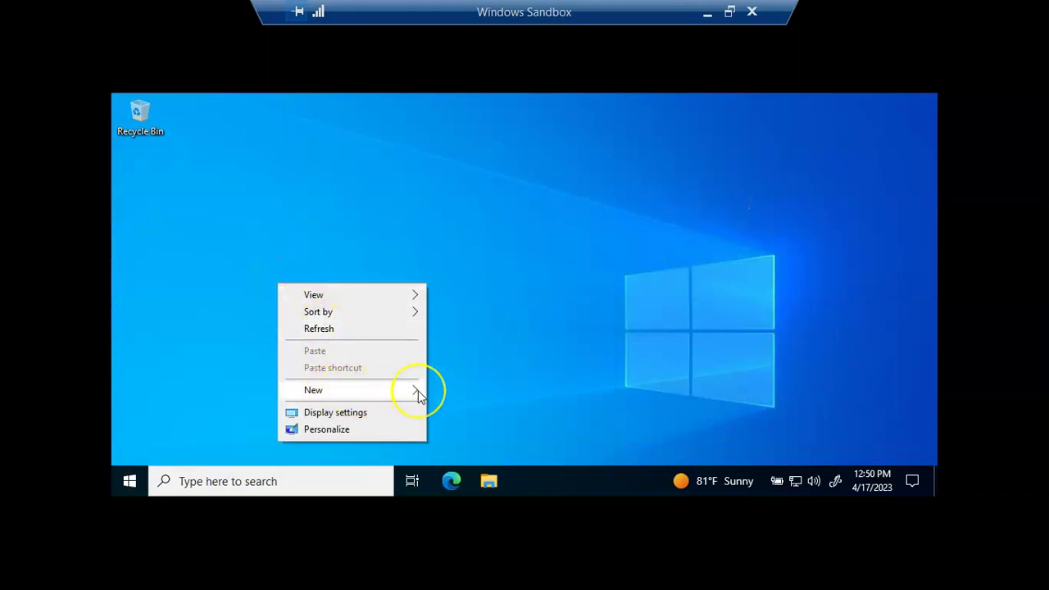
left_click(445, 388)
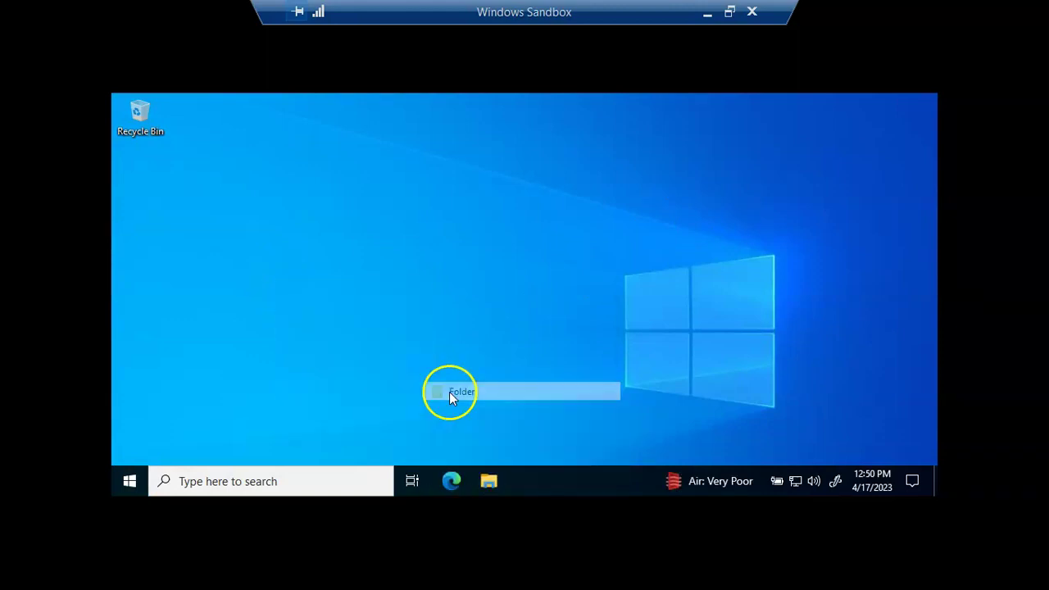
key("Return")
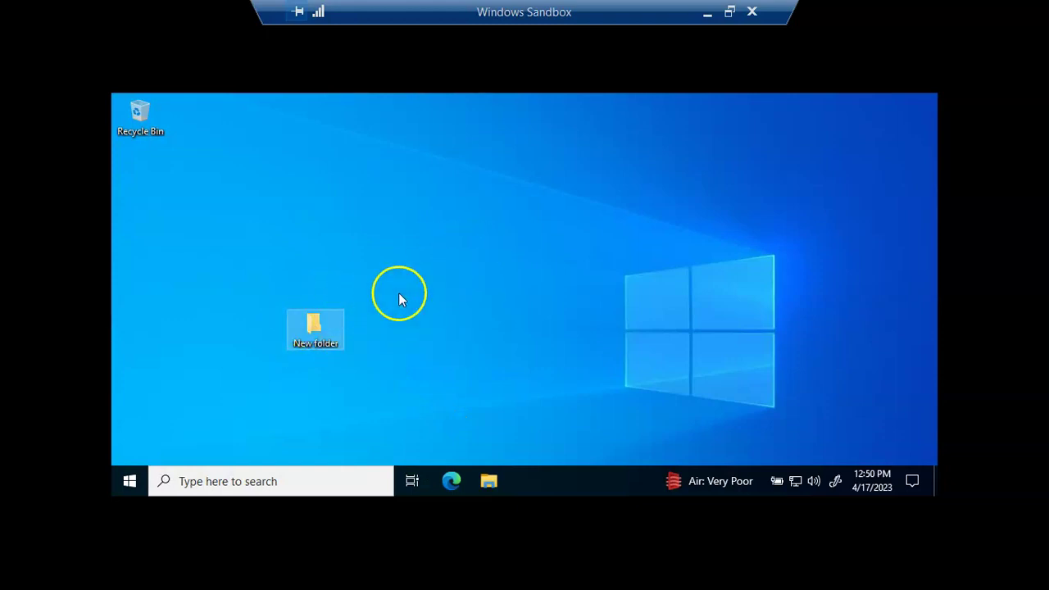
- Shut down the sandbox from inside its own Windows session and decline to submit feedback
left_click(129, 477)
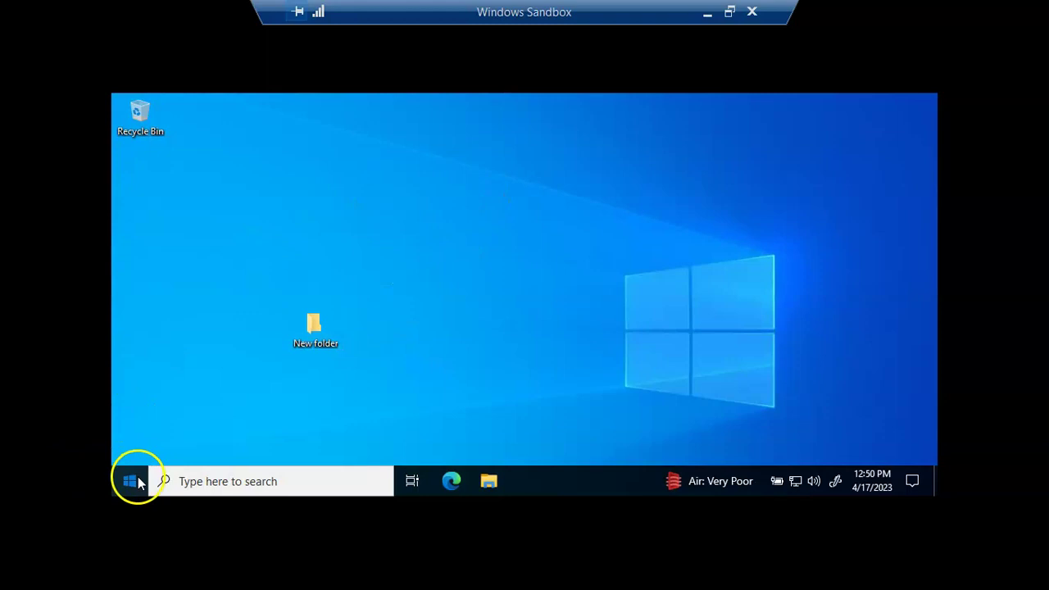
left_click(131, 449)
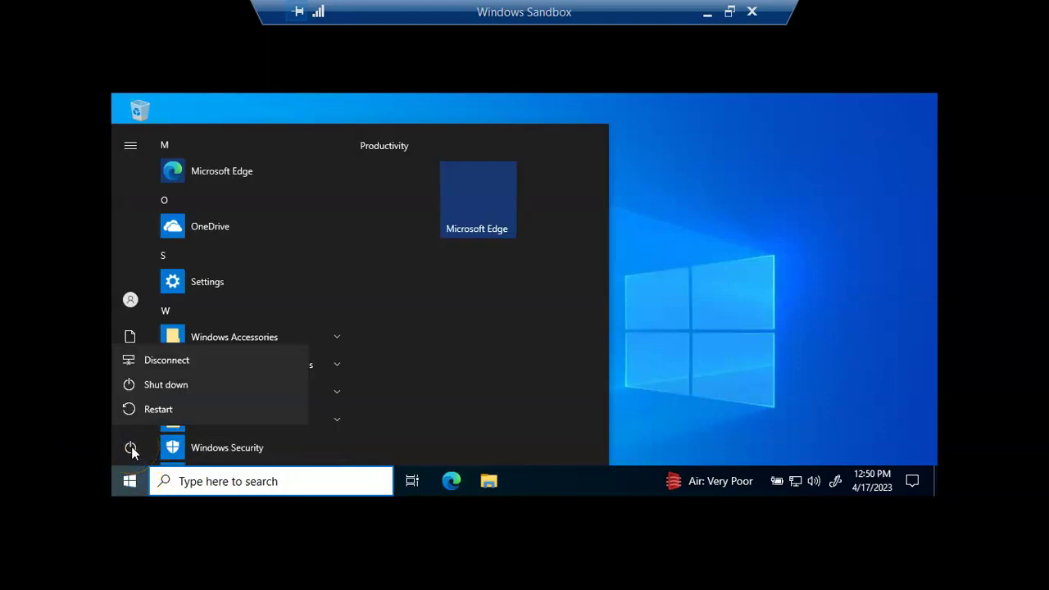
left_click(161, 385)
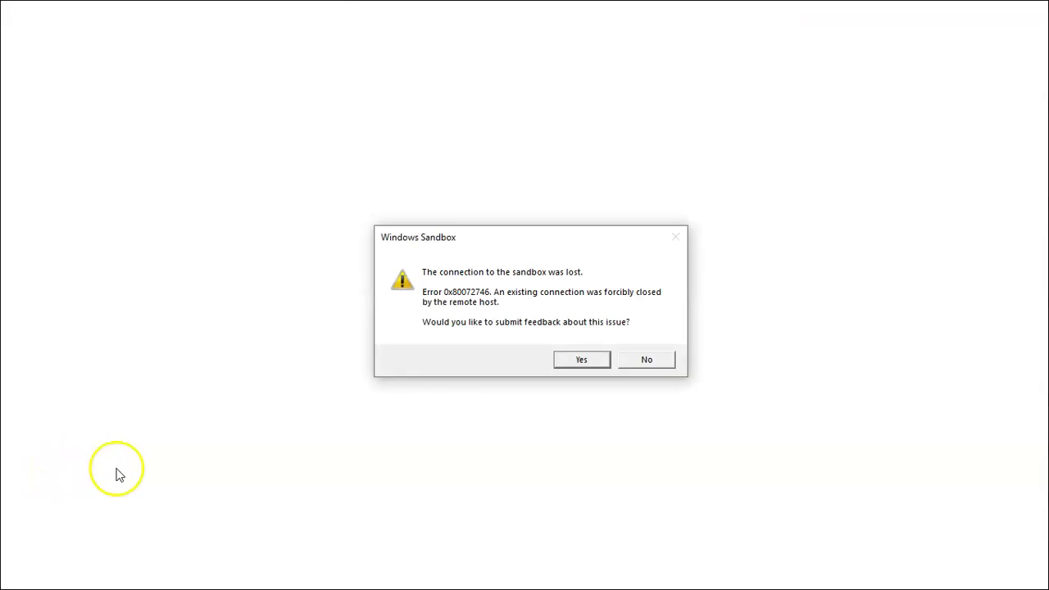
left_click(645, 360)
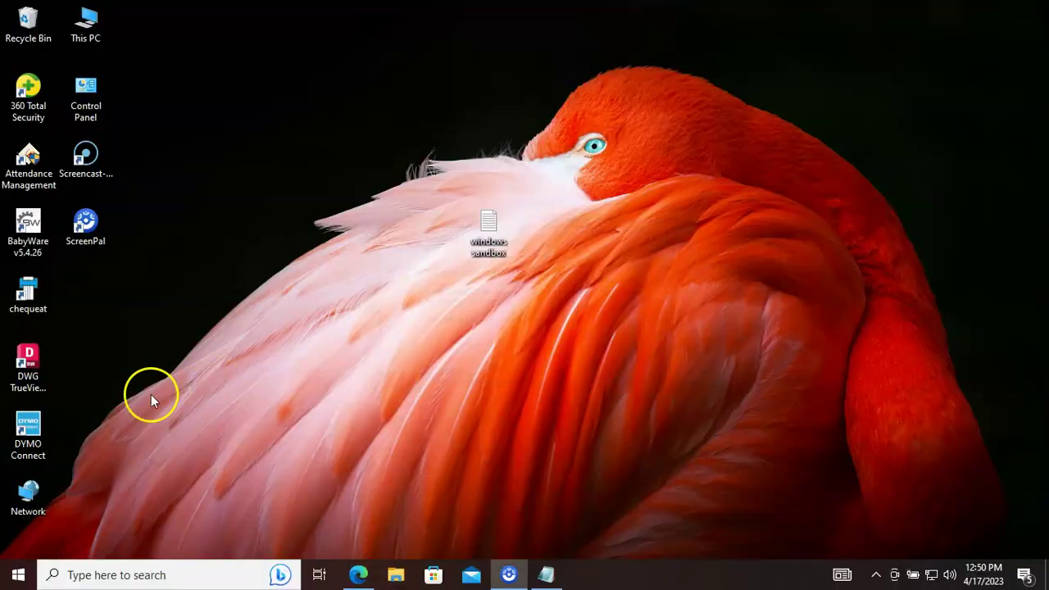
- Search Windows for "sa", relaunch Windows Sandbox and expand it to full screen
left_click(136, 575)
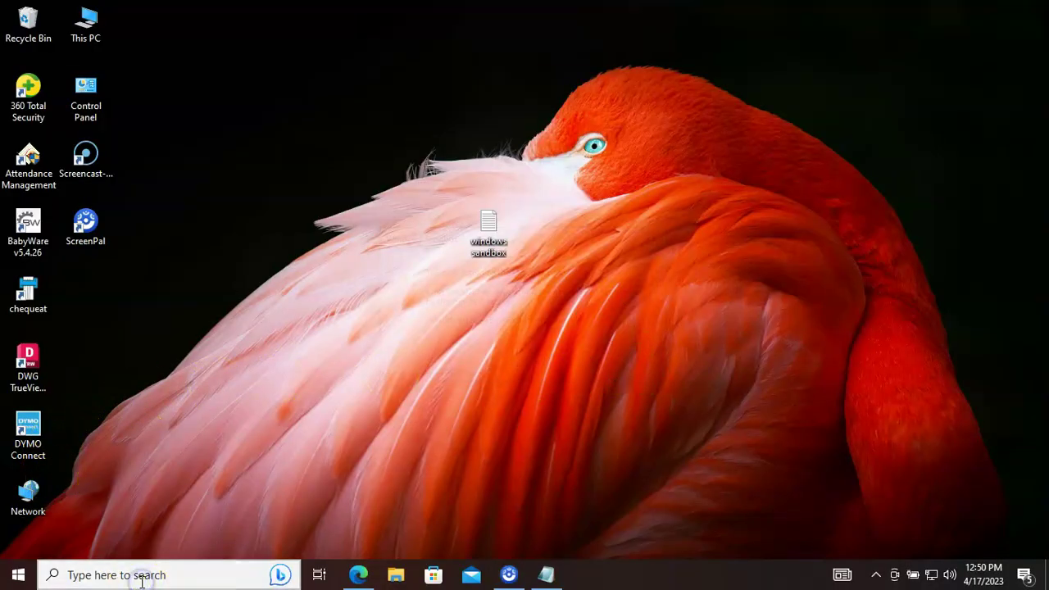
type("sa")
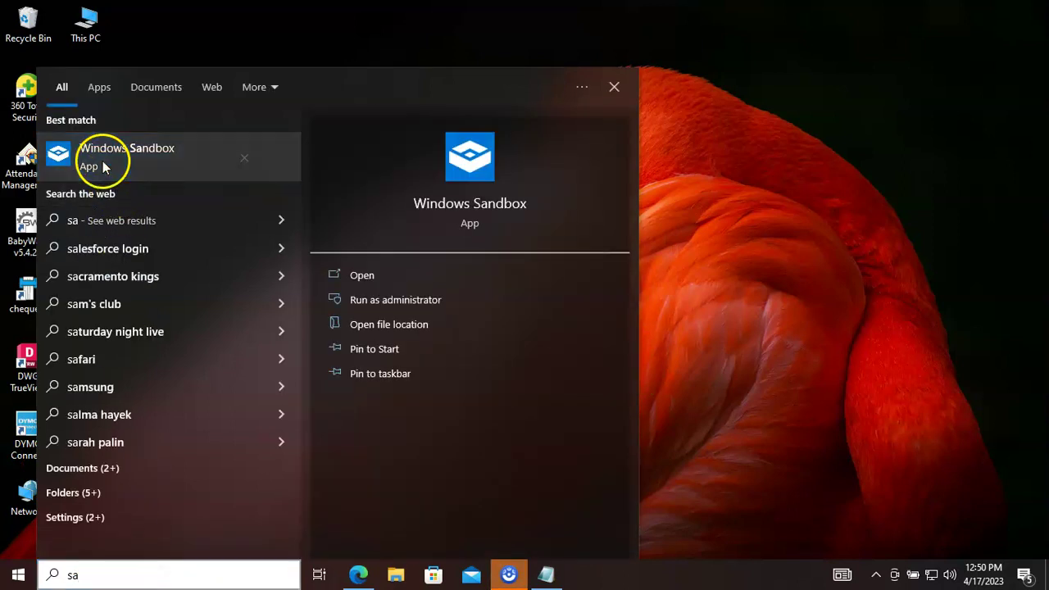
left_click(103, 162)
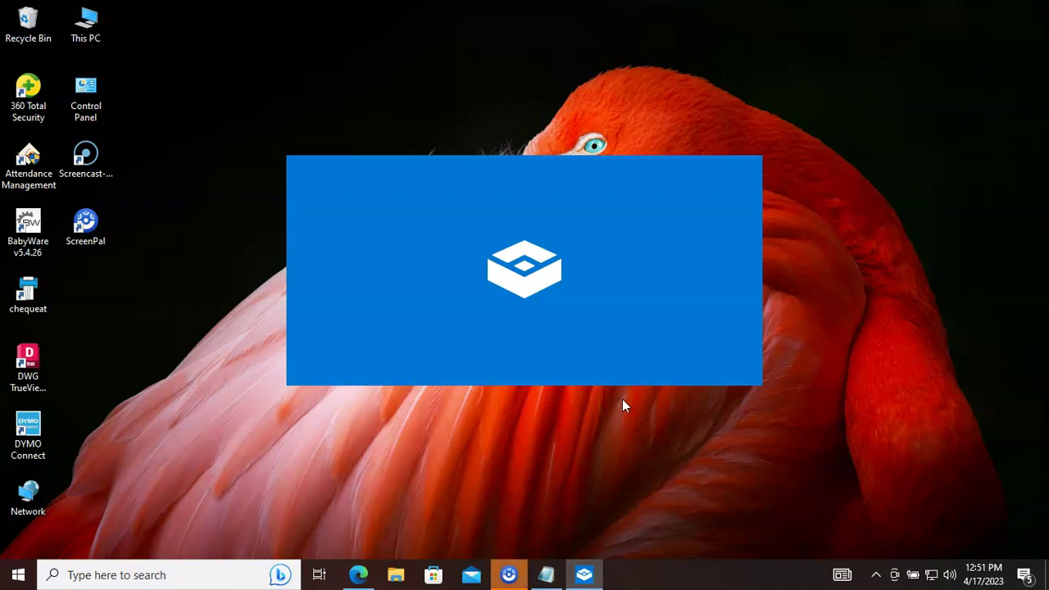
left_click(588, 338)
left_click(573, 322)
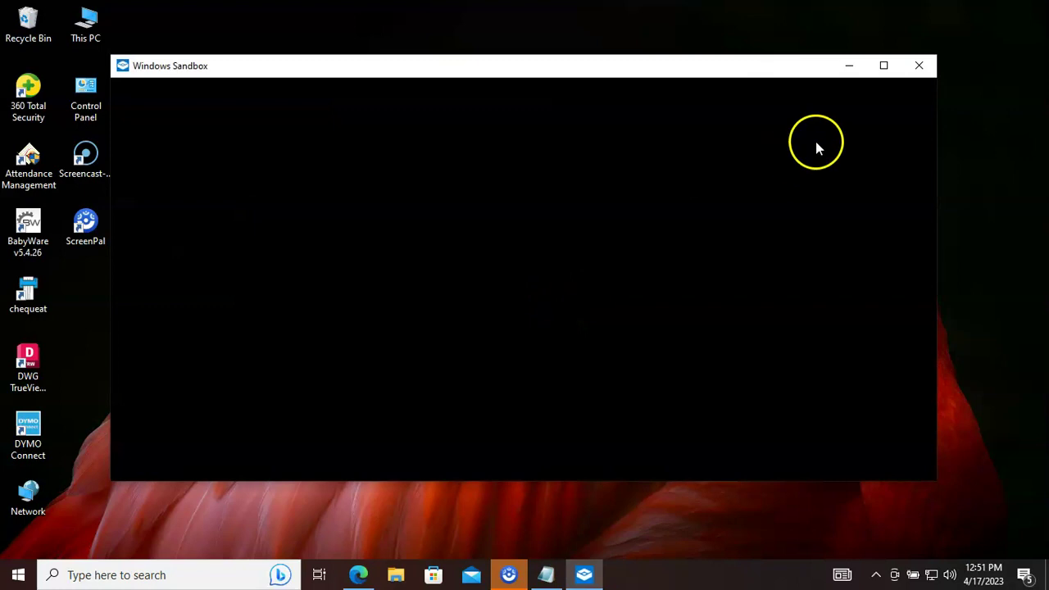
left_click(882, 65)
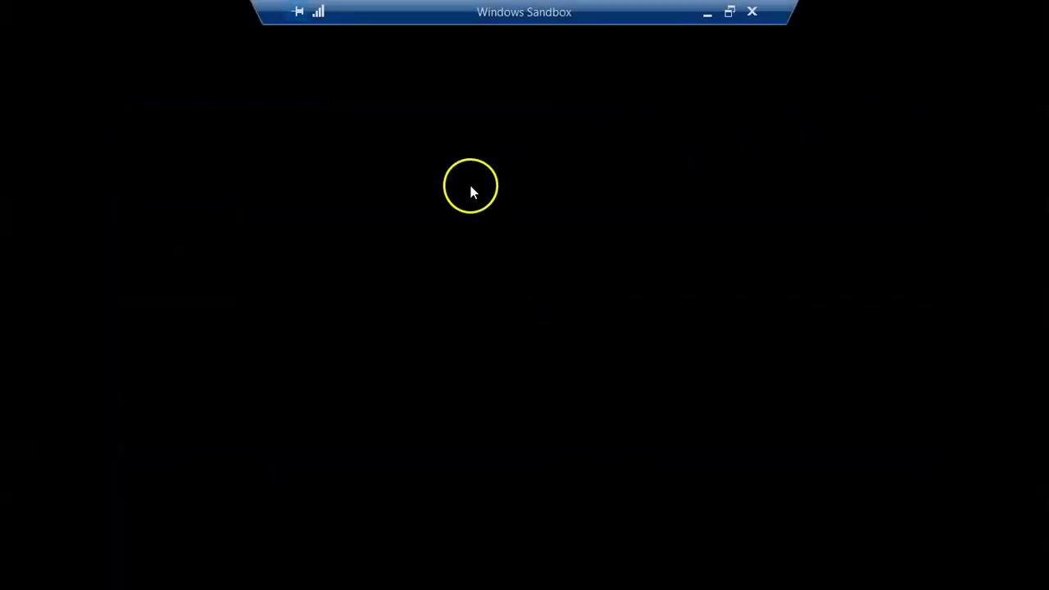